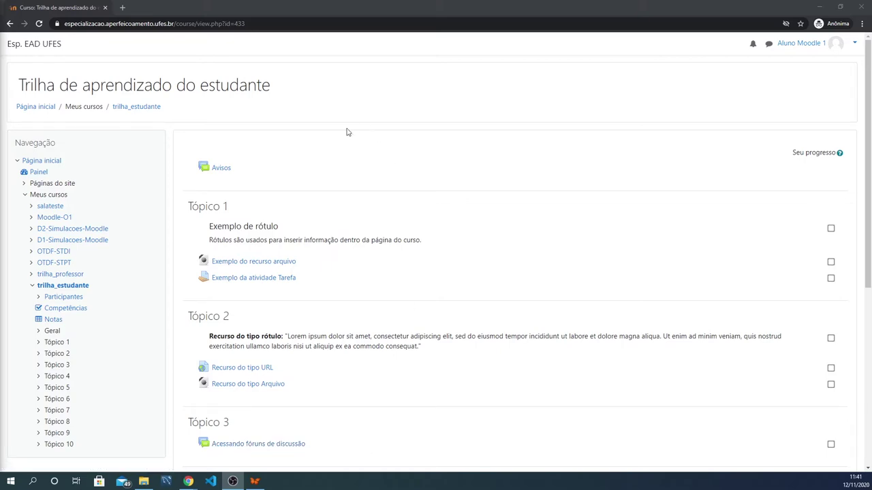
# Step: Open the "Acessando fóruns de discussão" forum in Tópico 3 and review its title, description and separate-groups setting
pyautogui.click(279, 446)
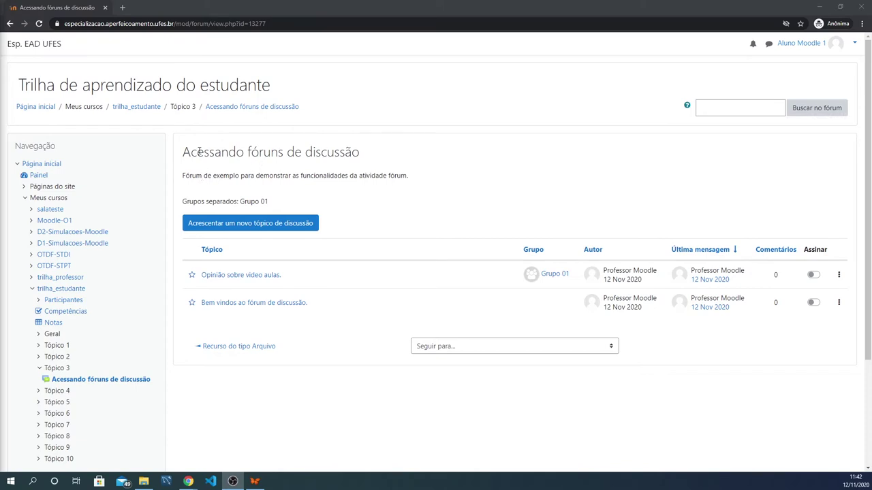
pyautogui.moveTo(184, 152); pyautogui.dragTo(424, 170)
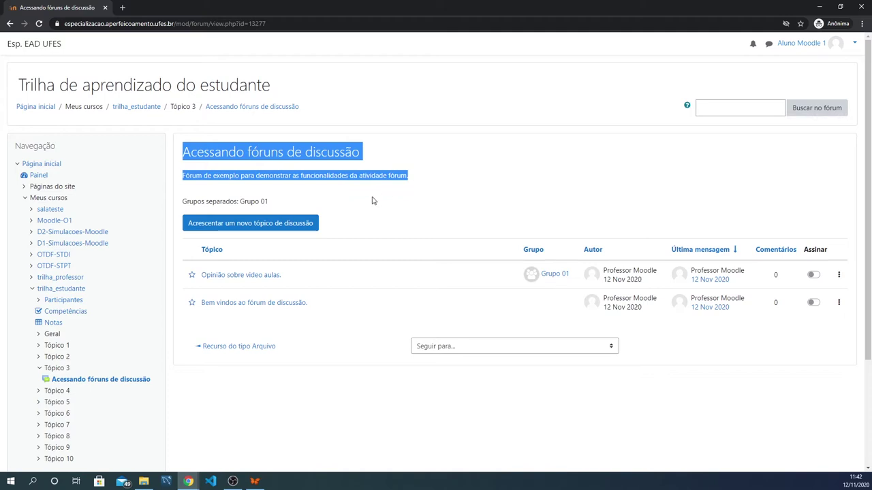
pyautogui.click(215, 201)
pyautogui.tripleClick(215, 201)
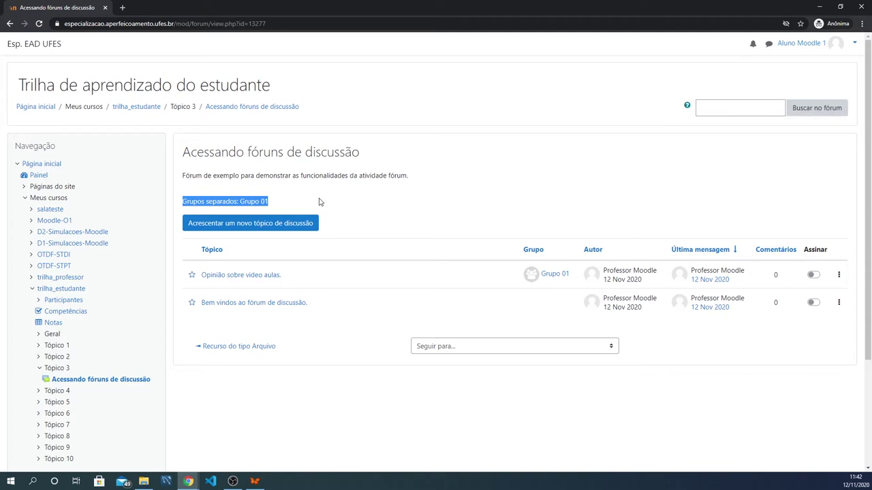
pyautogui.click(226, 201)
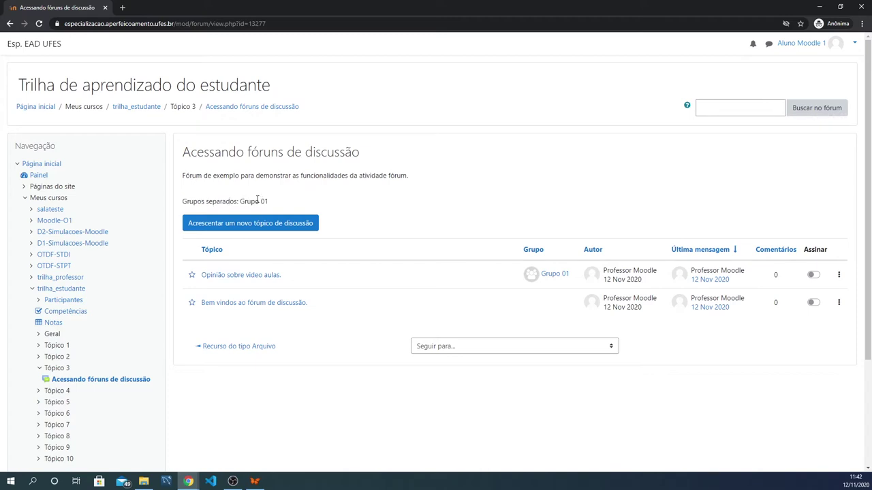
pyautogui.doubleClick(256, 201)
pyautogui.click(273, 203)
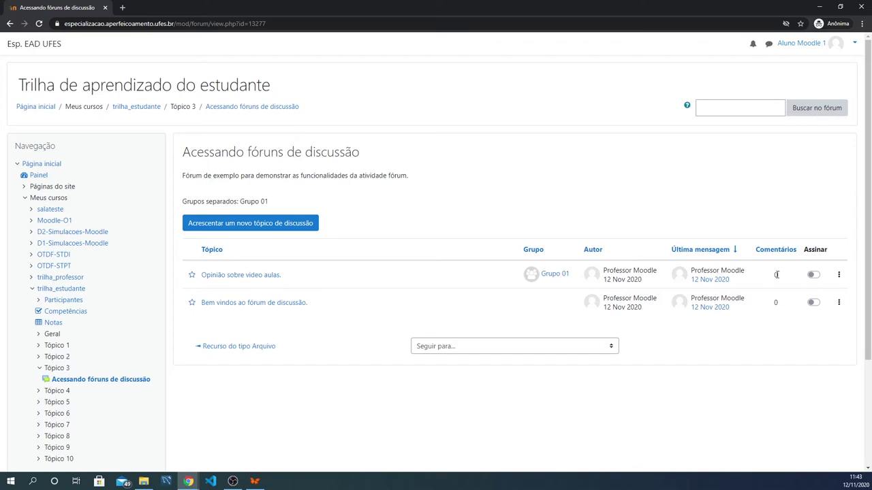
# Step: Check the options available for the "Opinião sobre video aulas." discussion and subscribe to it
pyautogui.click(840, 274)
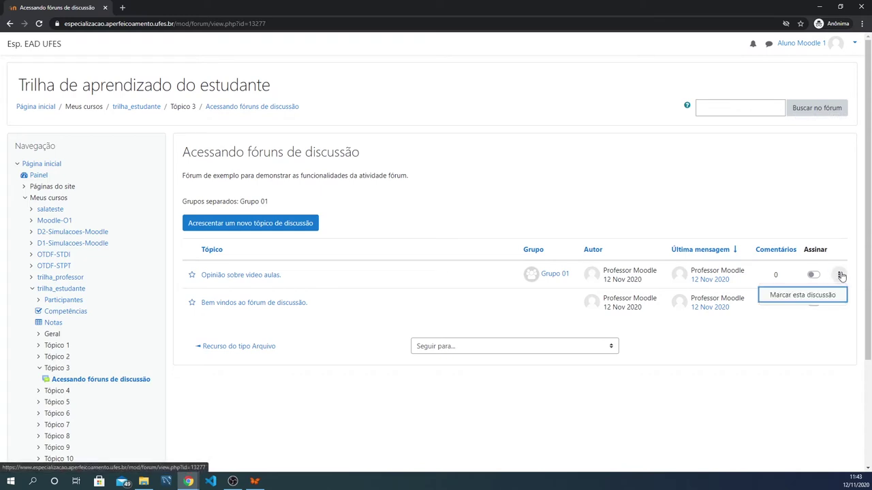
pyautogui.click(840, 275)
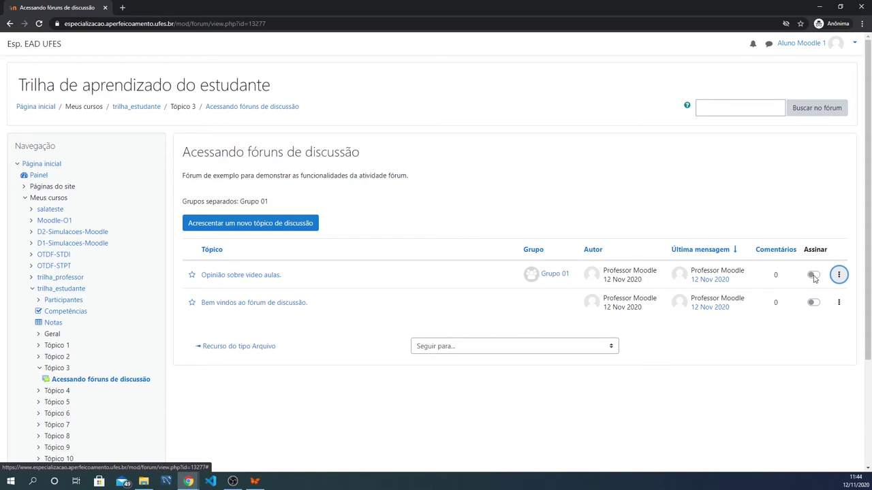
pyautogui.click(813, 276)
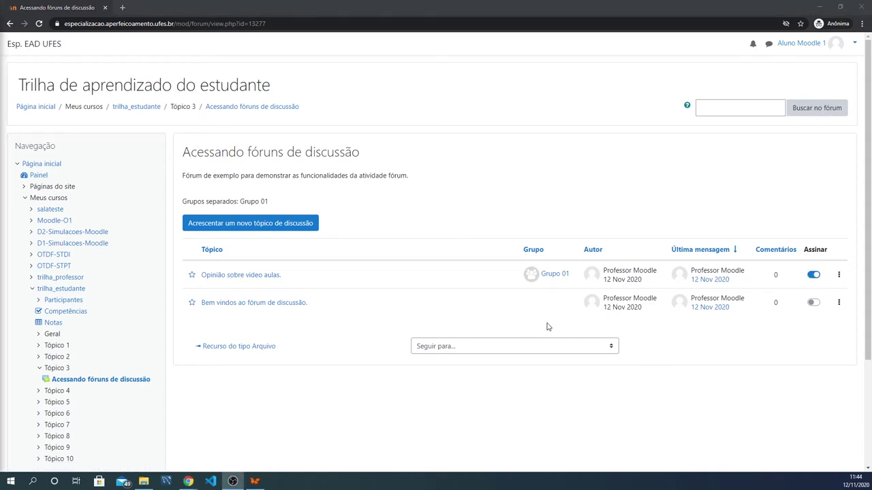
# Step: Open the "Opinião sobre video aulas." discussion and read the professor's question in the opening post
pyautogui.click(241, 275)
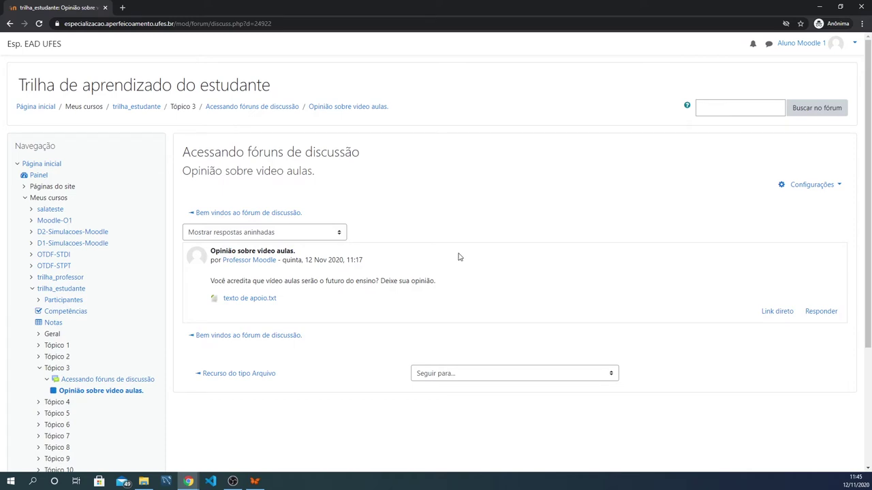
pyautogui.tripleClick(259, 282)
pyautogui.click(259, 282)
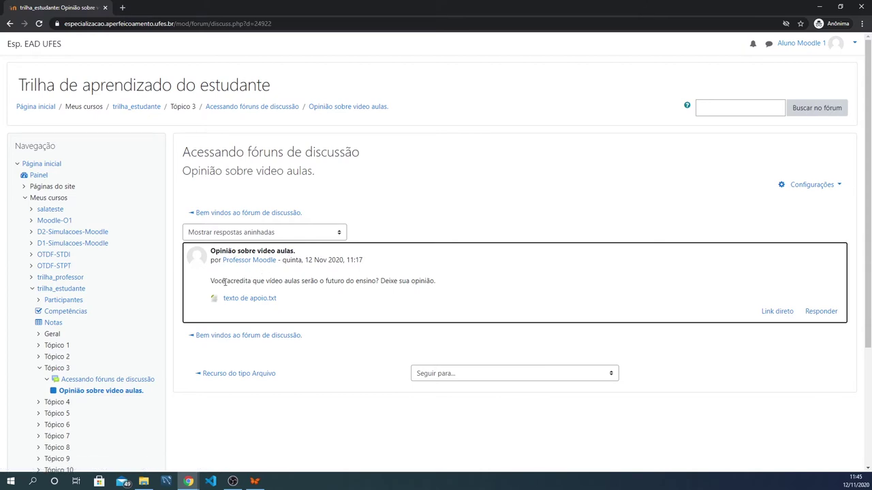
# Step: Reply to the opening post with "Sim, eu acredito que sim." and send the reply to the forum
pyautogui.click(821, 311)
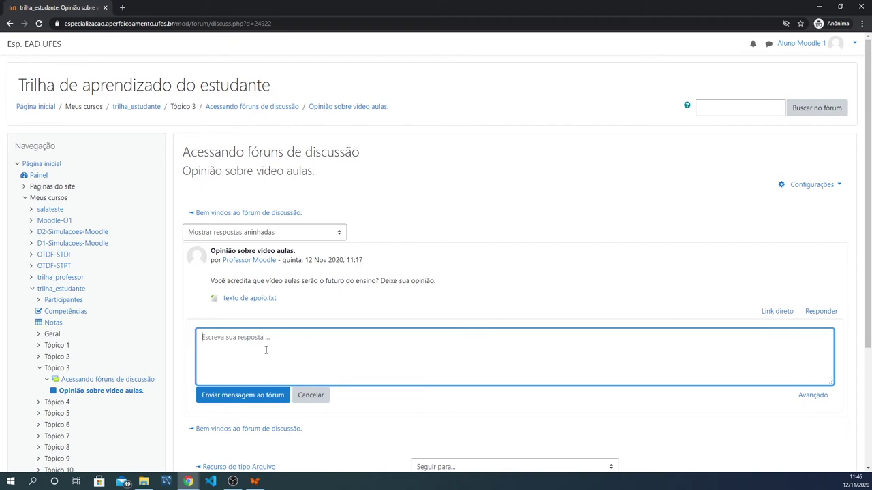
pyautogui.write('Sim esu')
pyautogui.press('BackSpace')
pyautogui.press('BackSpace')
pyautogui.write(', eu acredito que sim.')
pyautogui.click(240, 398)
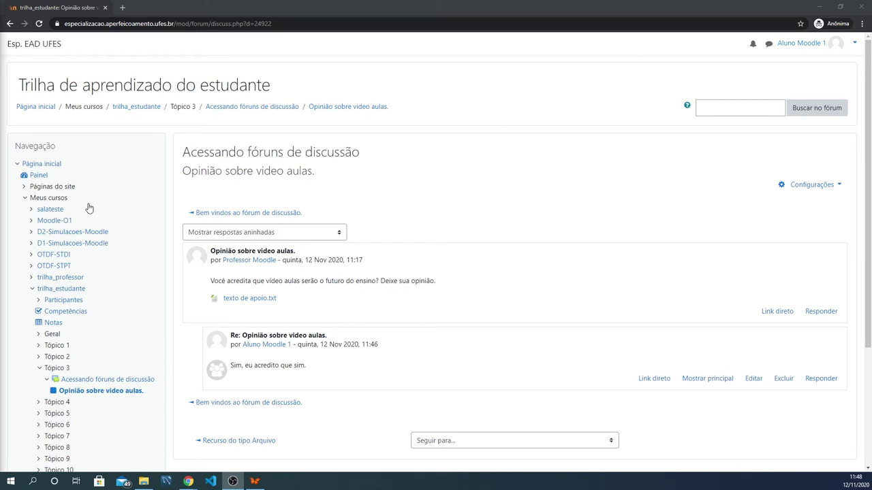
# Step: Return to the forum's topic list, open the advanced form for a new discussion topic and review its fields
pyautogui.click(107, 381)
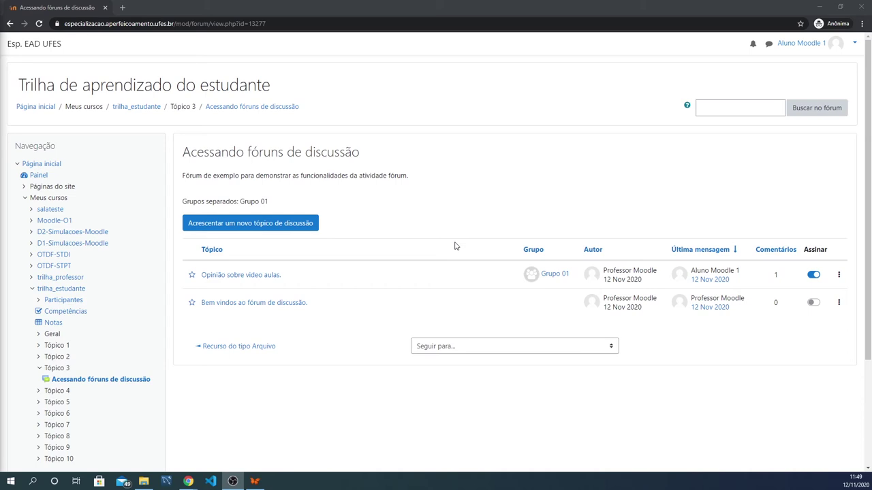
pyautogui.click(264, 227)
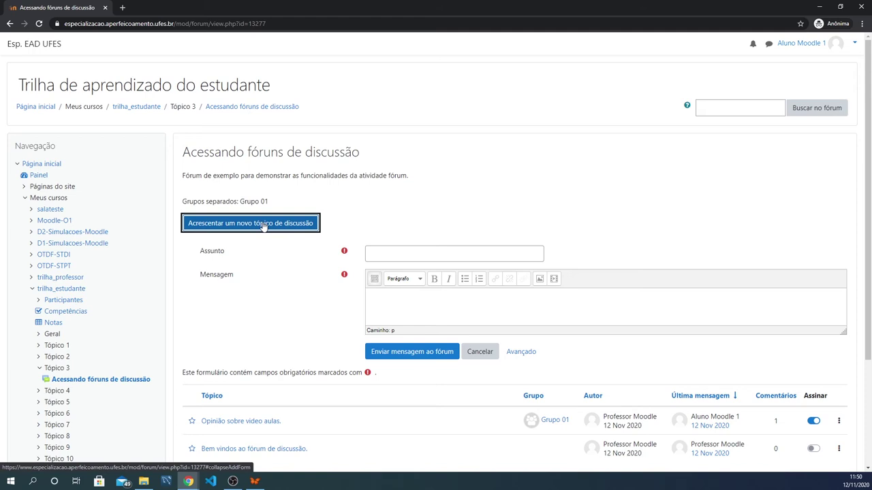
pyautogui.click(520, 352)
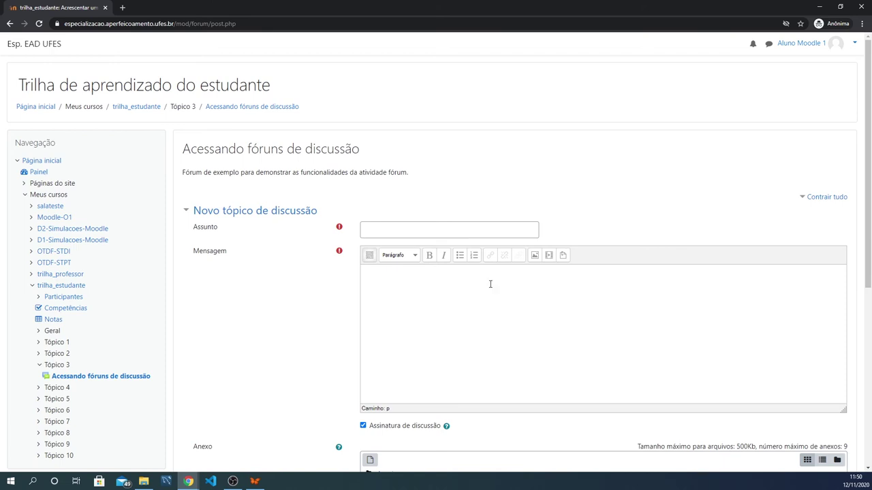
pyautogui.scroll(-4, 470, 257)
pyautogui.scroll(-3, 408, 307)
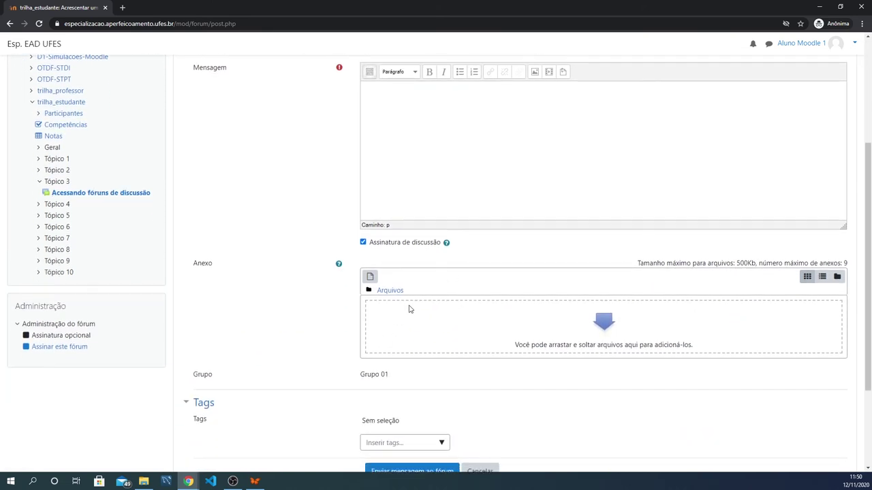
pyautogui.scroll(4, 414, 299)
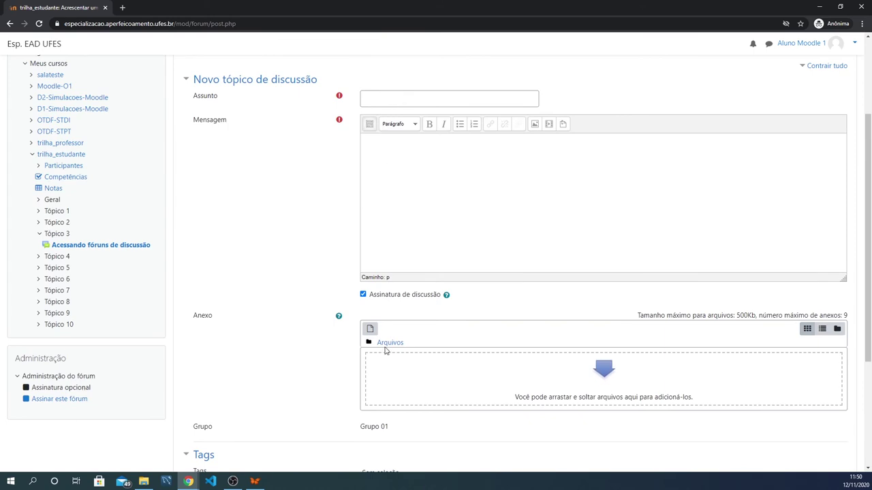
pyautogui.scroll(1, 411, 335)
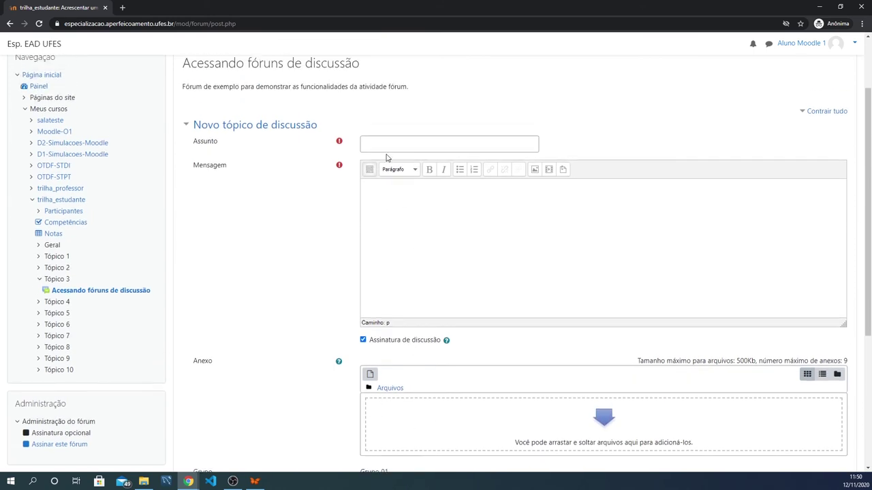
# Step: Enter "Novo tópico de exemplo" as the subject of the new discussion topic
pyautogui.click(403, 143)
pyautogui.write('N')
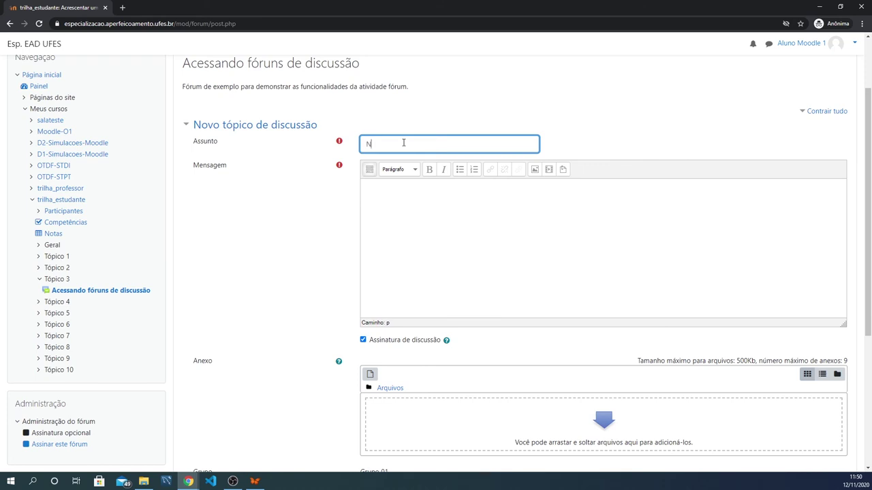
pyautogui.write('ovo tópico de exemplo')
# Step: Write the message "Estamos criando um novo tópico para testar a funcionalidade." for the new topic
pyautogui.click(399, 199)
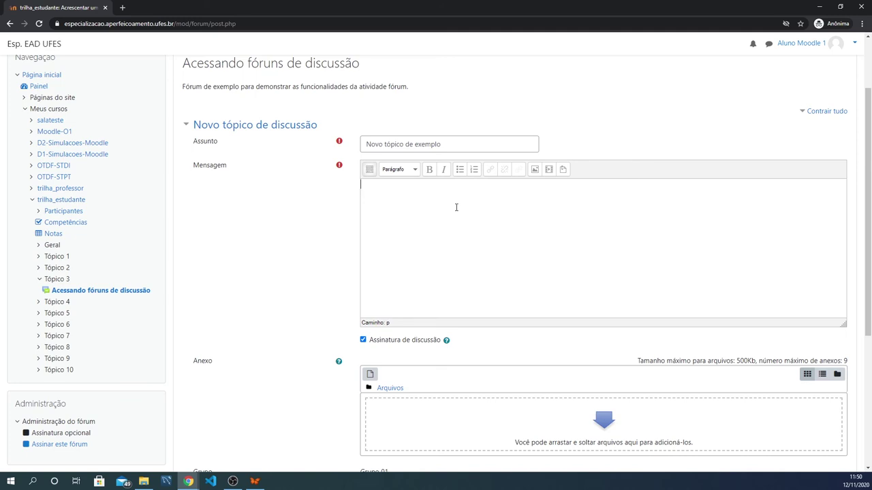
pyautogui.write('Estamos criando um novo ')
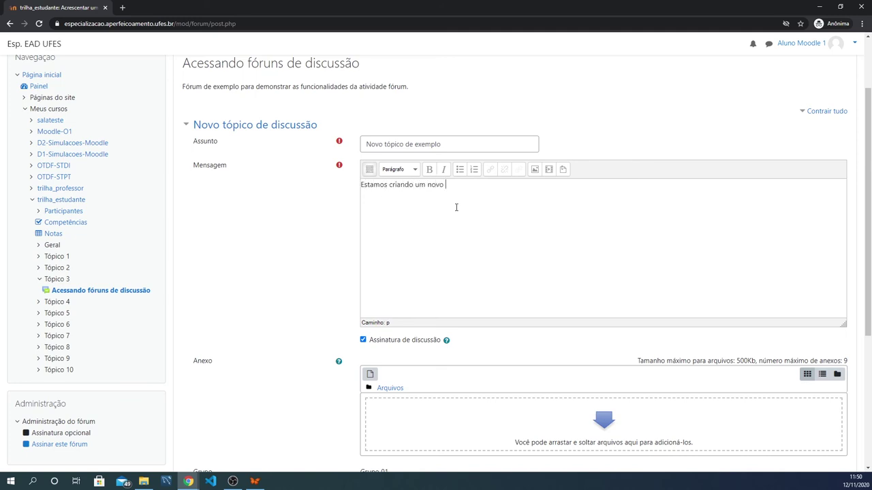
pyautogui.write('tópico para testar a funcionlalida')
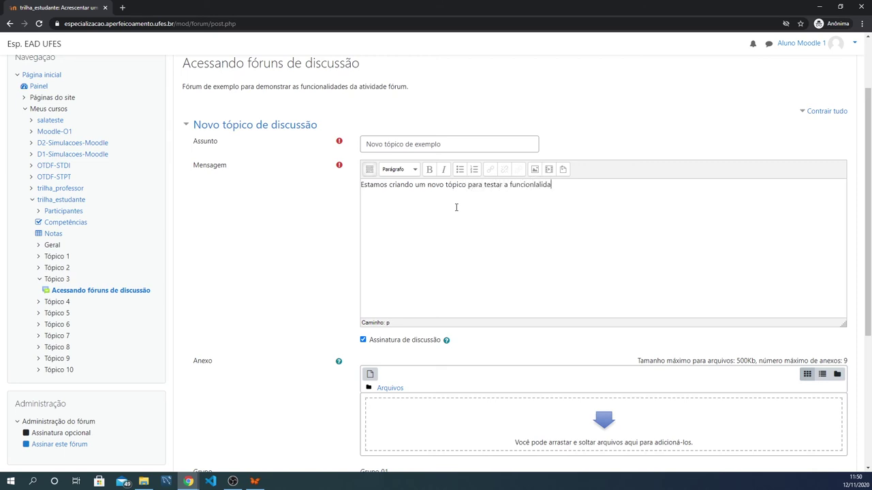
pyautogui.write('de.')
pyautogui.click(534, 184)
pyautogui.press('Delete')
pyautogui.write('a')
pyautogui.press('BackSpace')
pyautogui.press('BackSpace')
# Step: Look over the remaining form options and post the new discussion topic to the forum
pyautogui.scroll(-2, 535, 216)
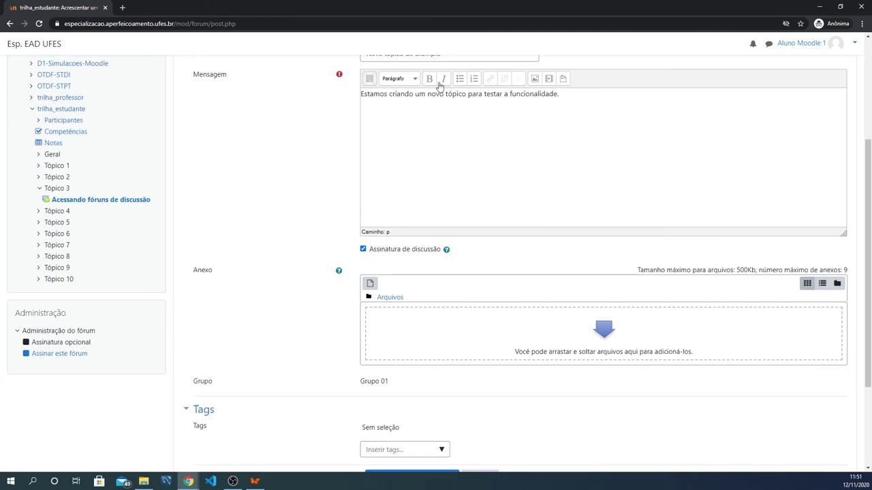
pyautogui.scroll(2, 436, 102)
pyautogui.scroll(-2, 513, 181)
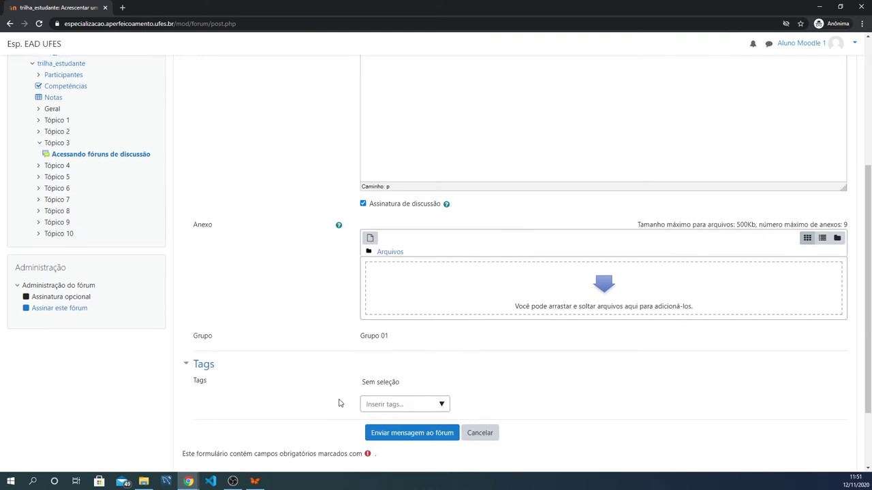
pyautogui.scroll(-1, 449, 340)
pyautogui.scroll(-1, 392, 381)
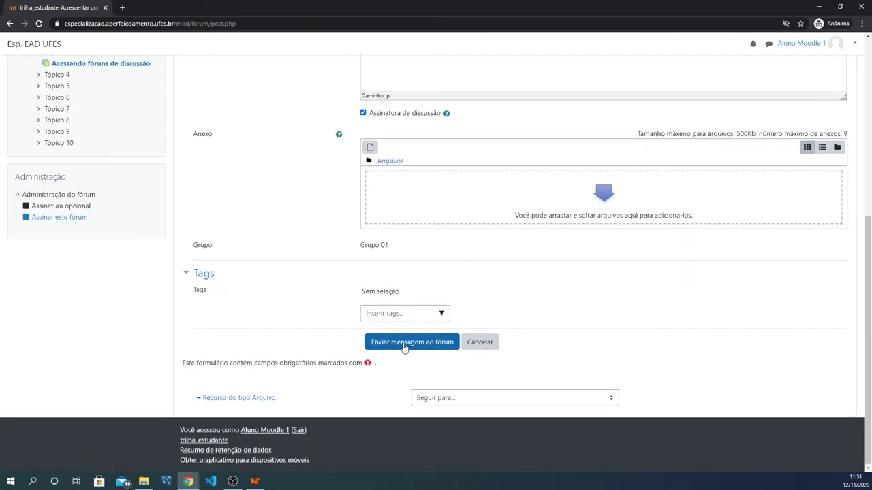
pyautogui.click(403, 346)
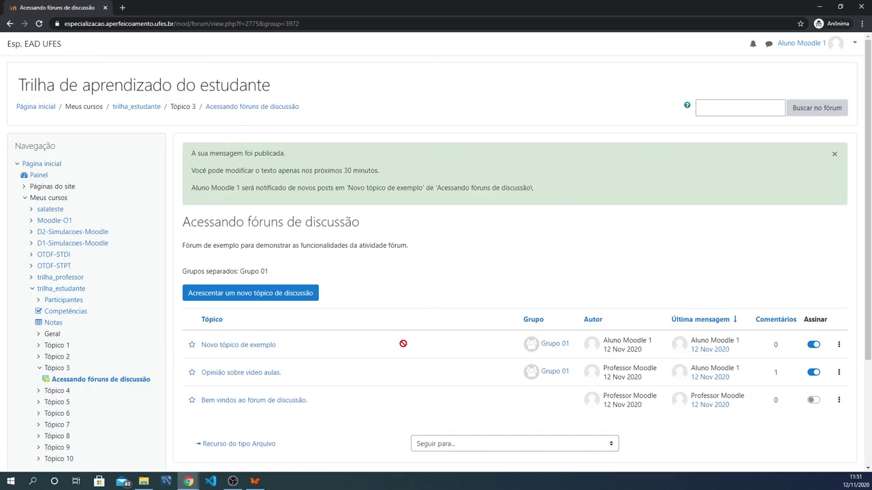